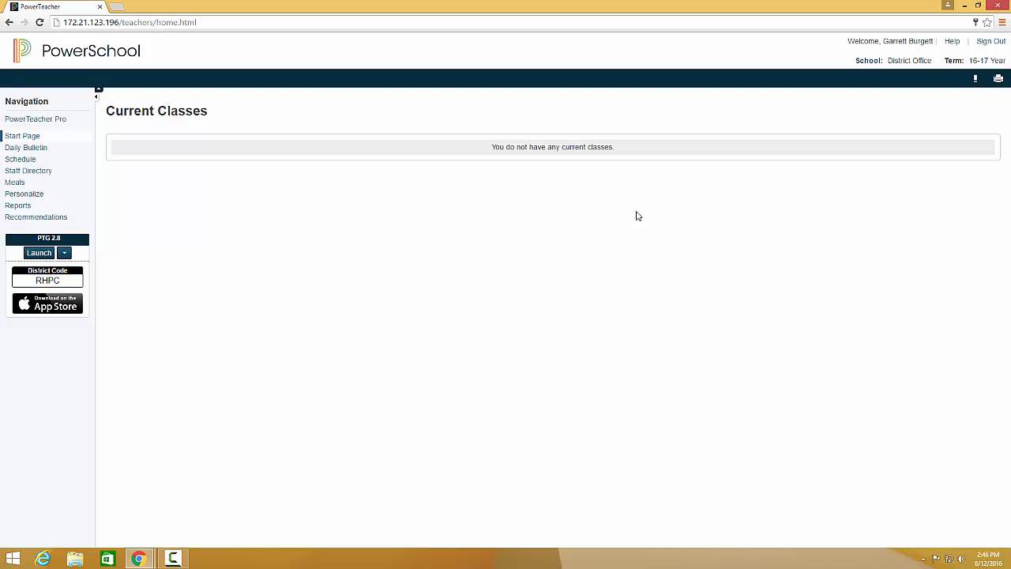
# - Switch the active school from District Office to Kent Innovation High School
pyautogui.click(870, 63)
pyautogui.click(872, 62)
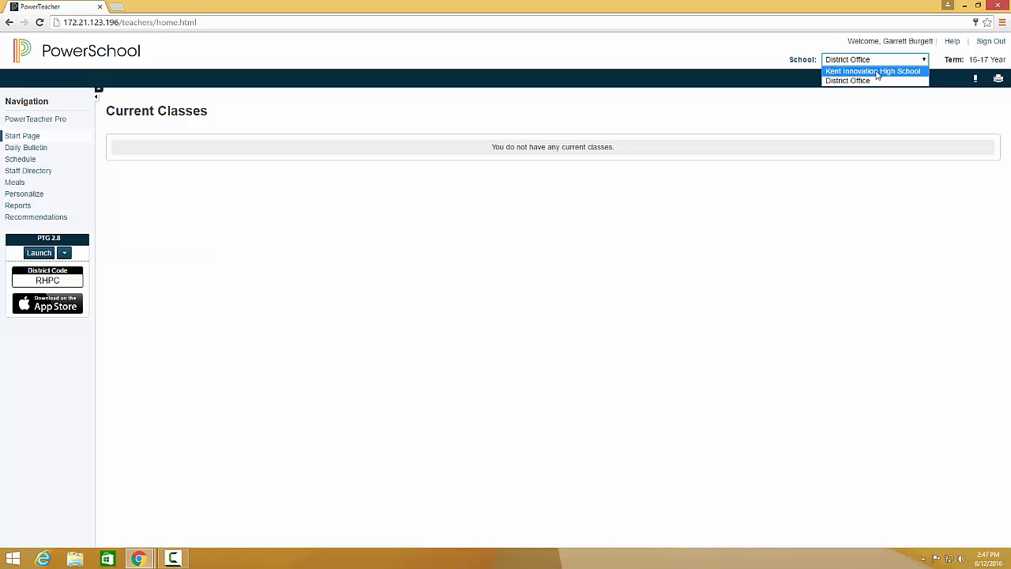
pyautogui.click(875, 72)
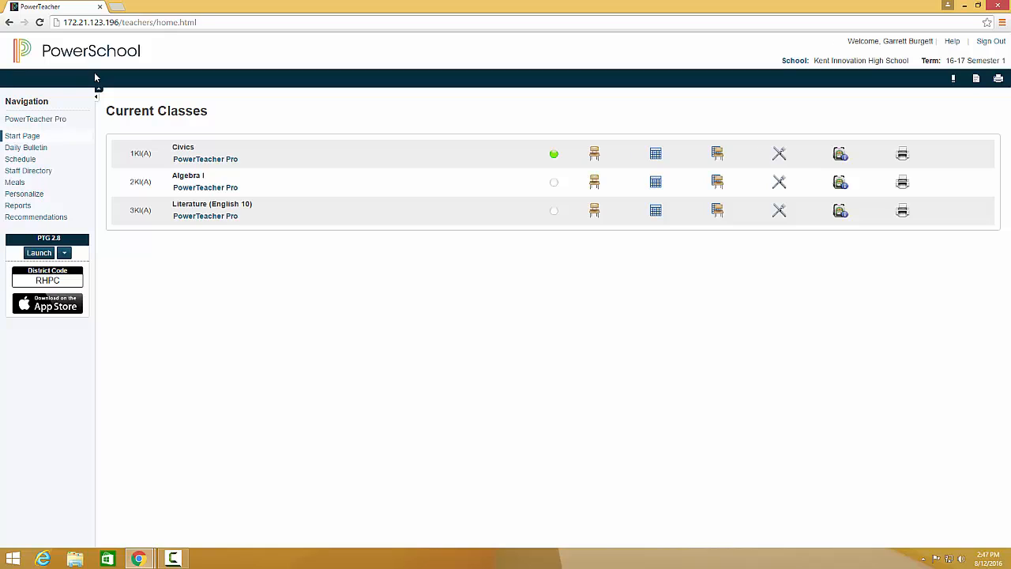
# - View PowerTeacher Pro, return to the start page, and check the daily bulletin for 08/12/2016
pyautogui.click(53, 124)
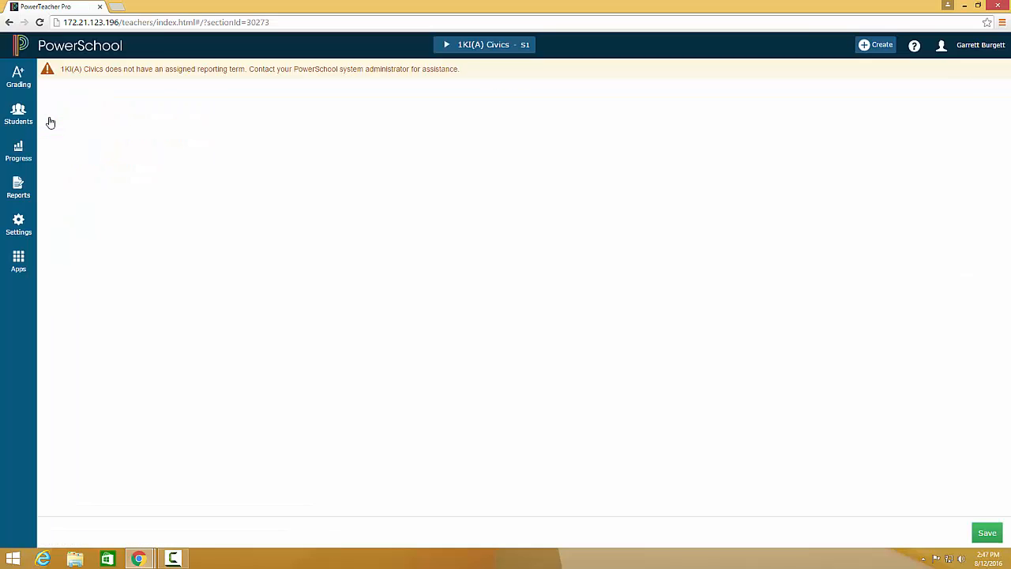
pyautogui.click(89, 53)
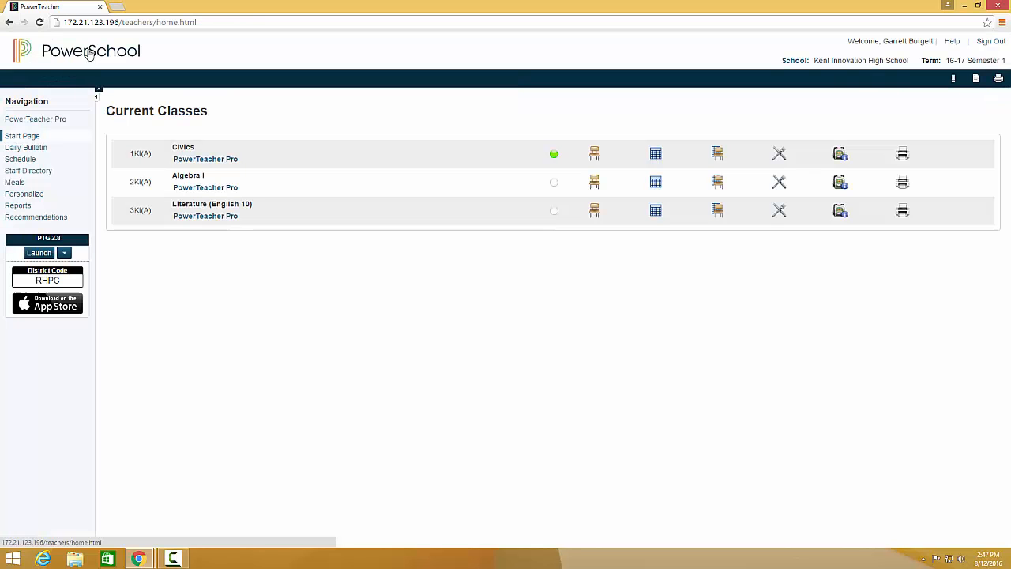
pyautogui.click(70, 152)
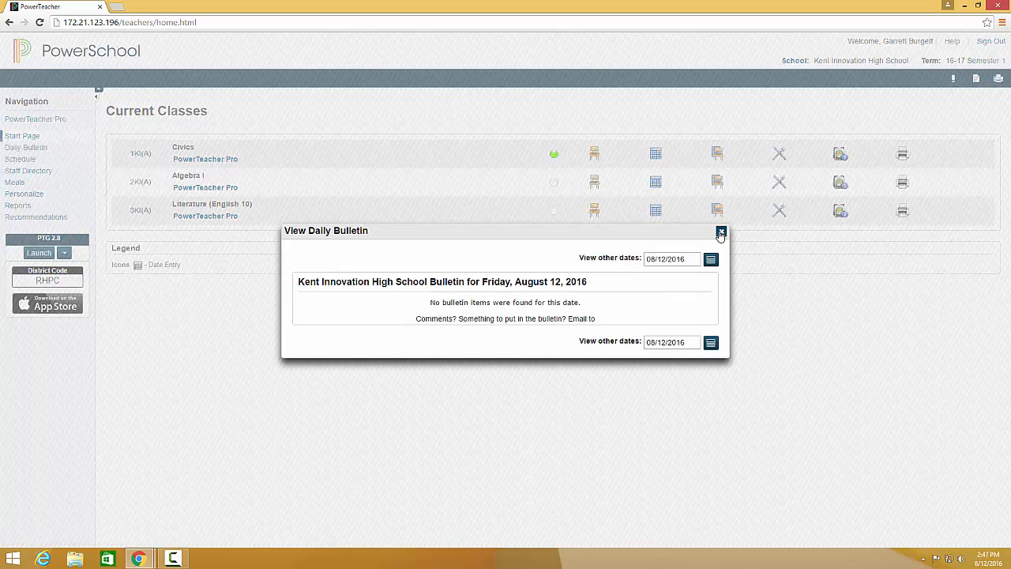
pyautogui.click(720, 232)
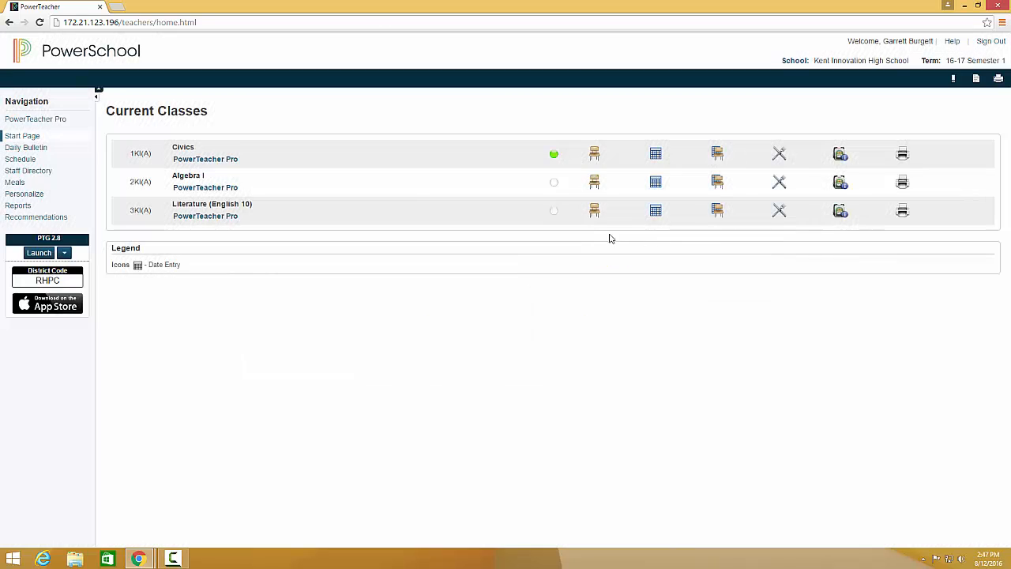
# - Look through the teacher's schedule, the staff directory and the meal transactions
pyautogui.click(74, 160)
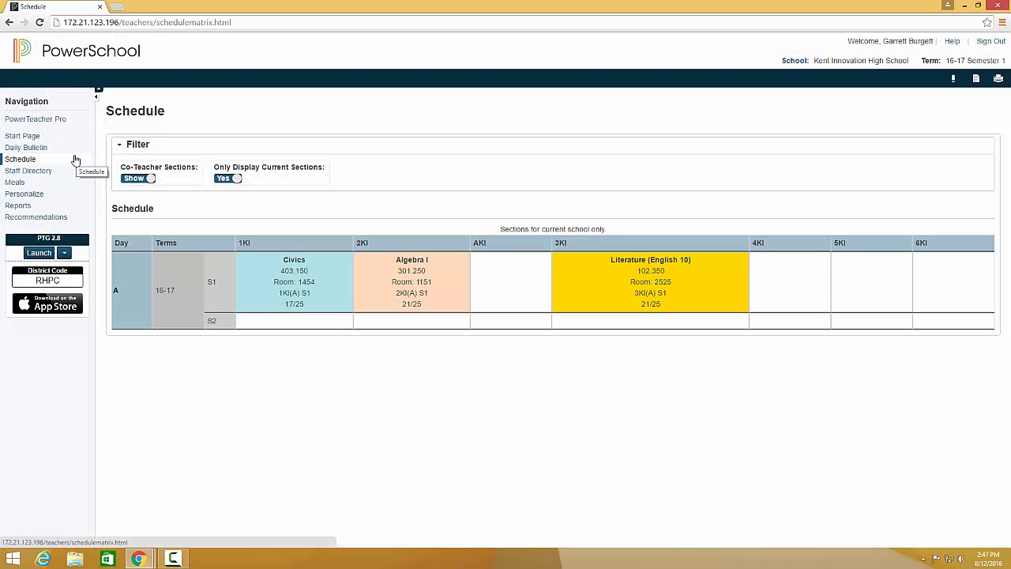
pyautogui.click(67, 171)
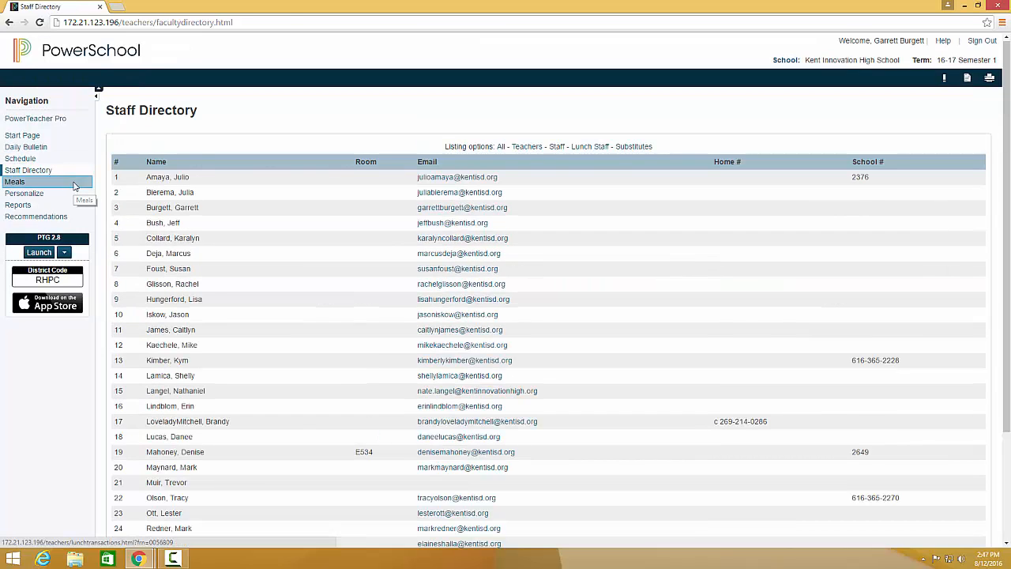
pyautogui.click(75, 187)
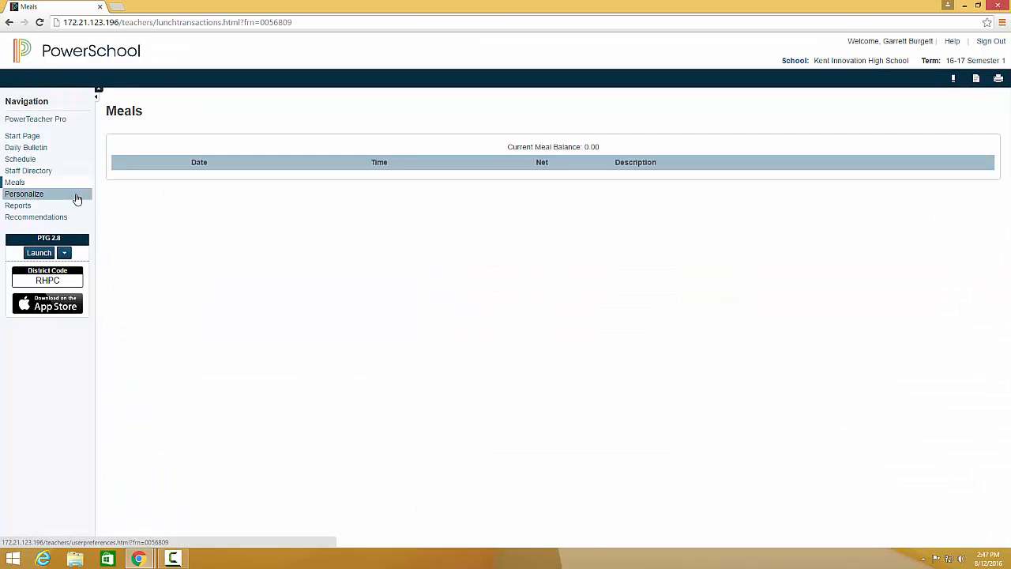
# - Set the default student screen to Demographics in the personal preferences and submit it
pyautogui.click(75, 194)
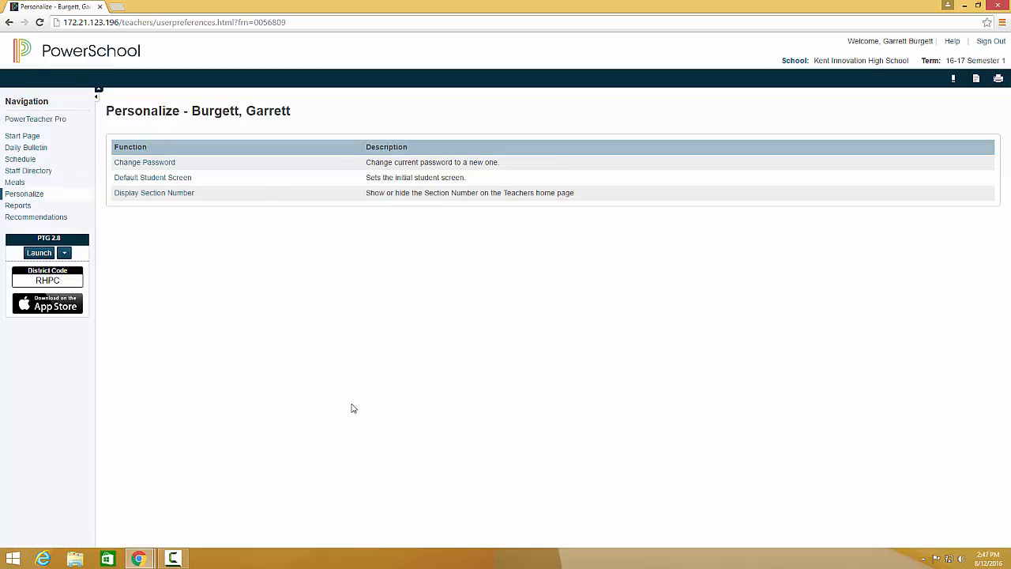
pyautogui.click(150, 183)
pyautogui.click(586, 162)
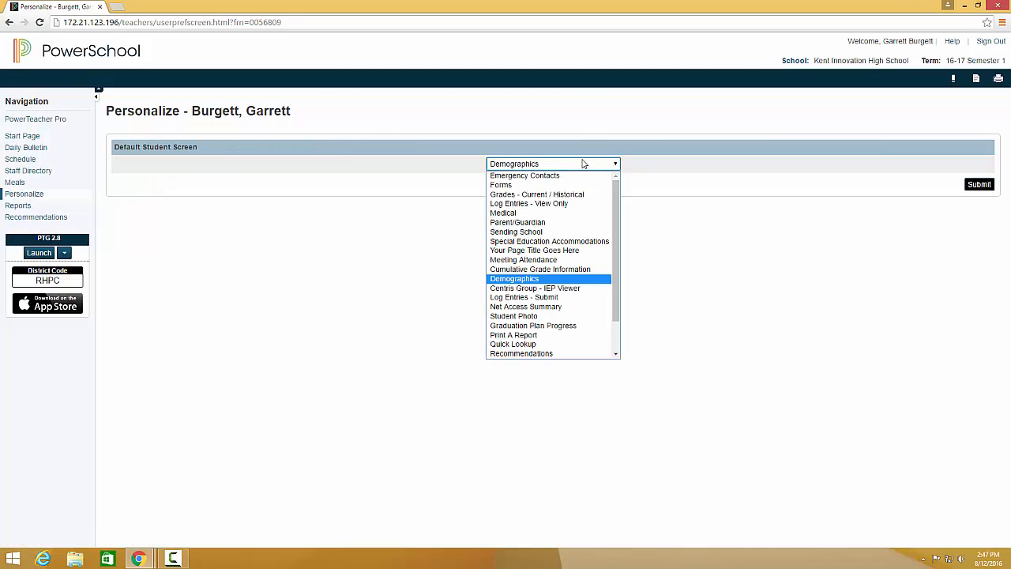
pyautogui.click(519, 279)
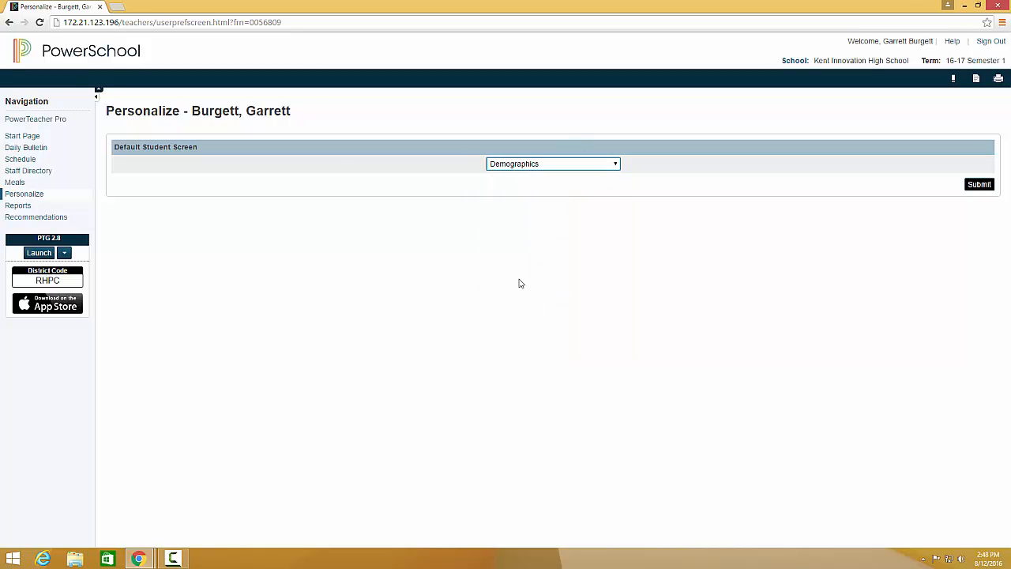
pyautogui.click(980, 186)
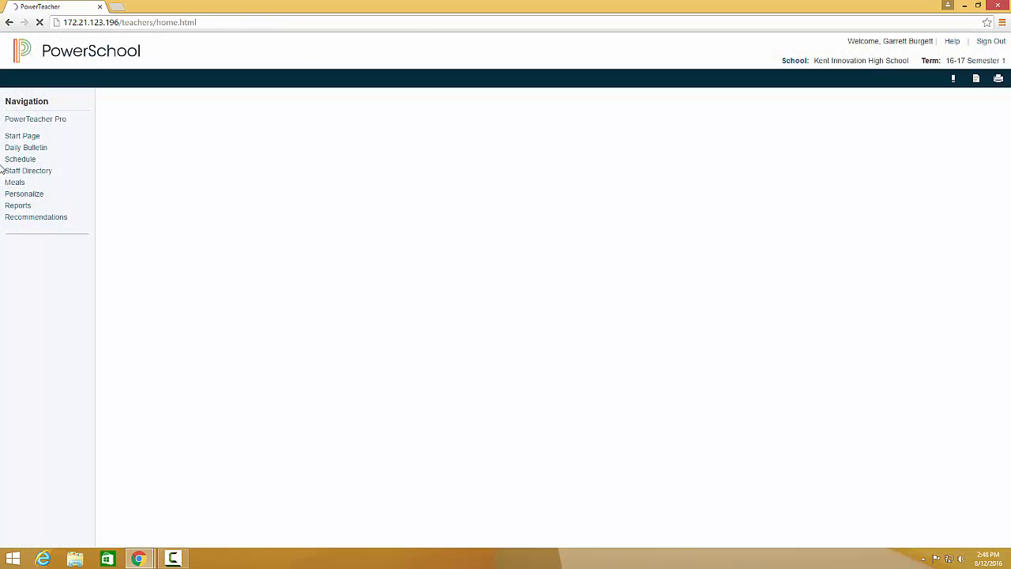
# - Run the Class Attendance Audit report for all students, view the new job's PDF, and return to the start page
pyautogui.click(41, 207)
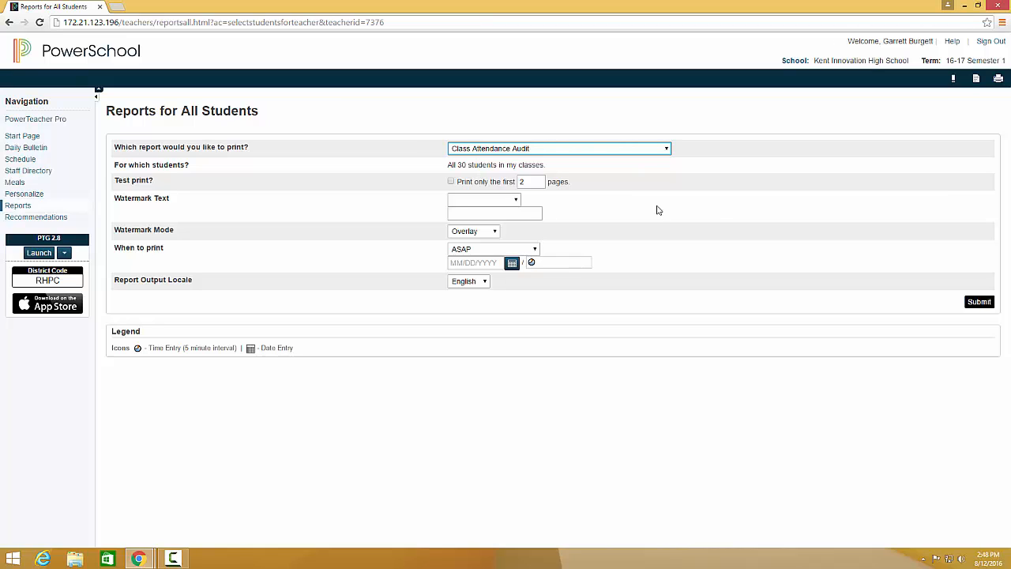
pyautogui.click(980, 303)
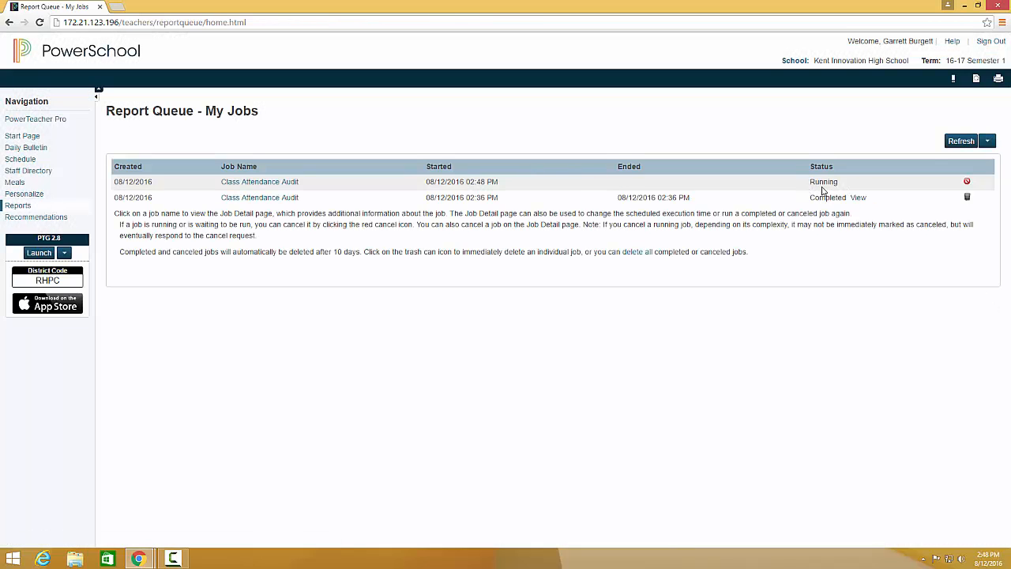
pyautogui.click(961, 141)
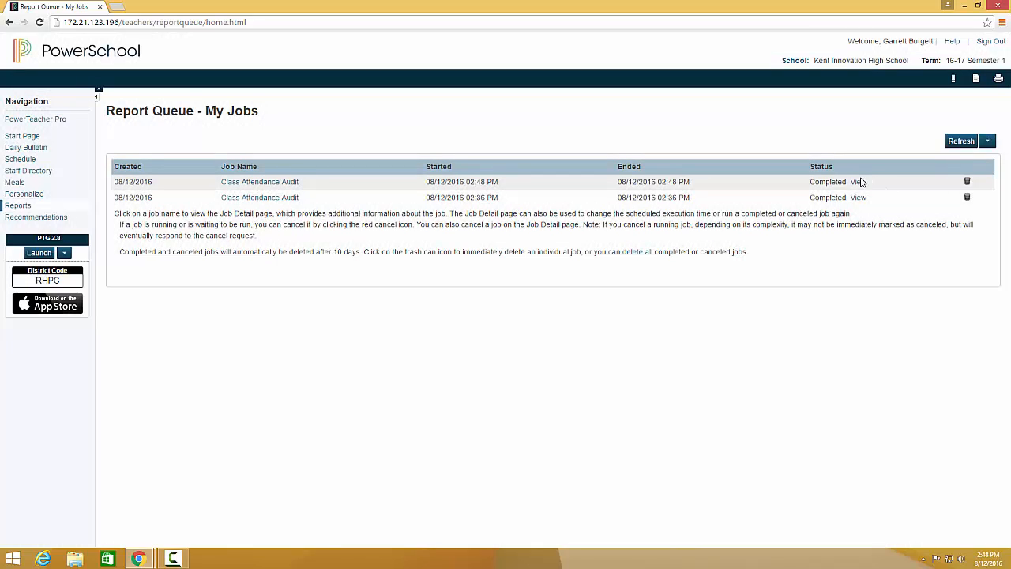
pyautogui.click(859, 182)
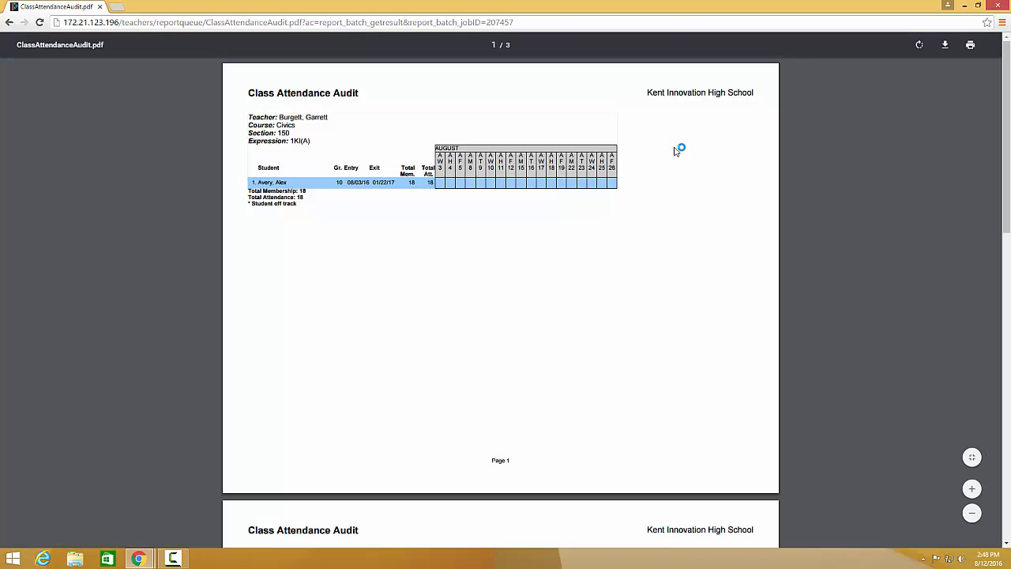
pyautogui.click(9, 22)
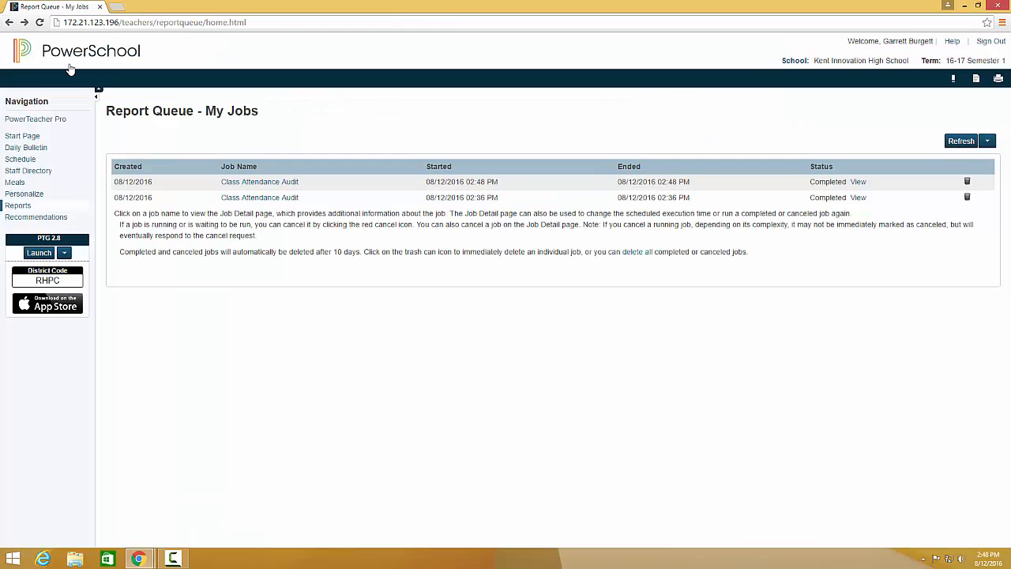
pyautogui.click(50, 138)
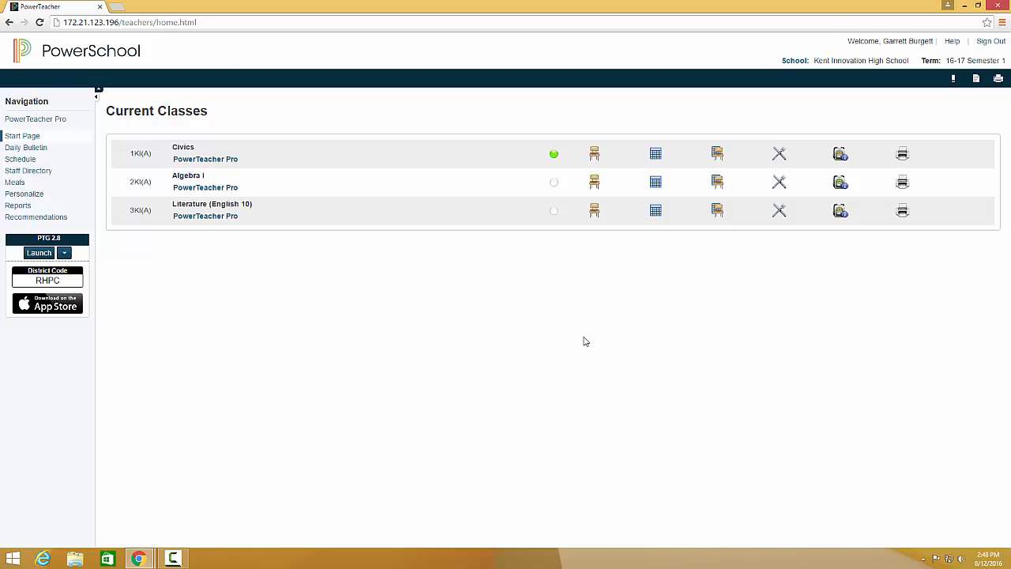
# - Record T (Tardy) in today's Civics attendance for the student listed directly above the one with an alert, and submit
pyautogui.click(595, 156)
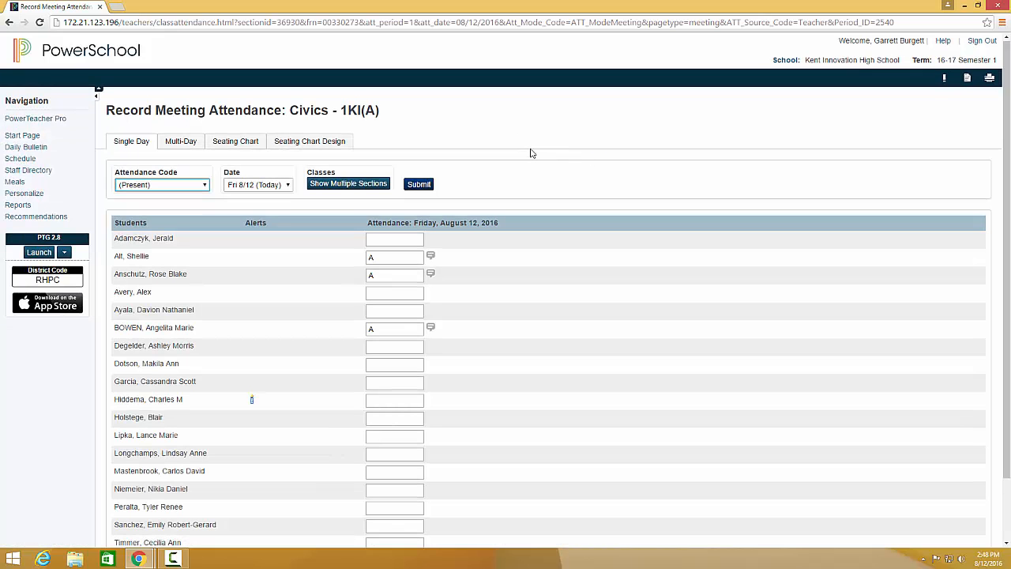
pyautogui.click(401, 385)
pyautogui.click(401, 385)
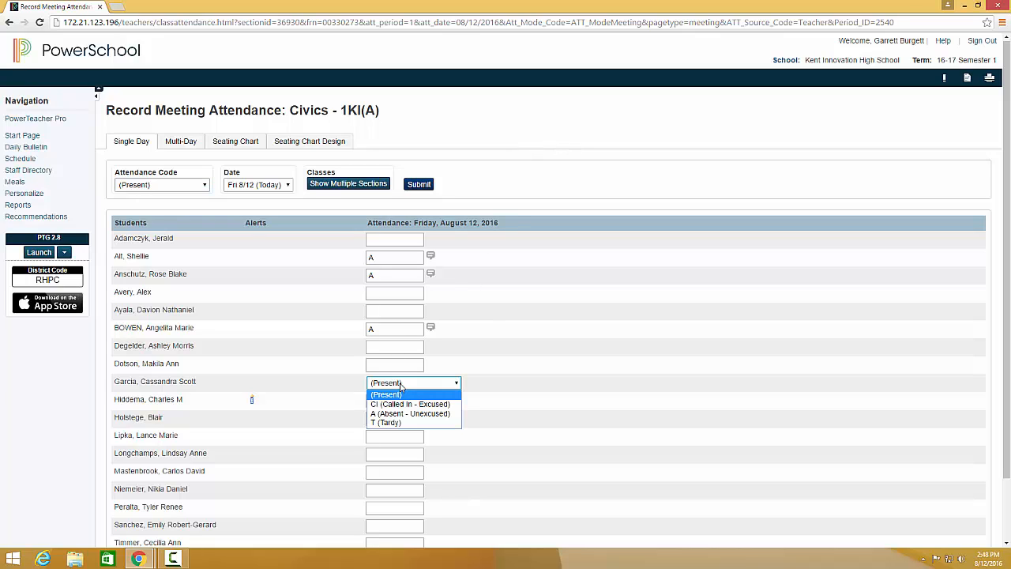
pyautogui.click(393, 423)
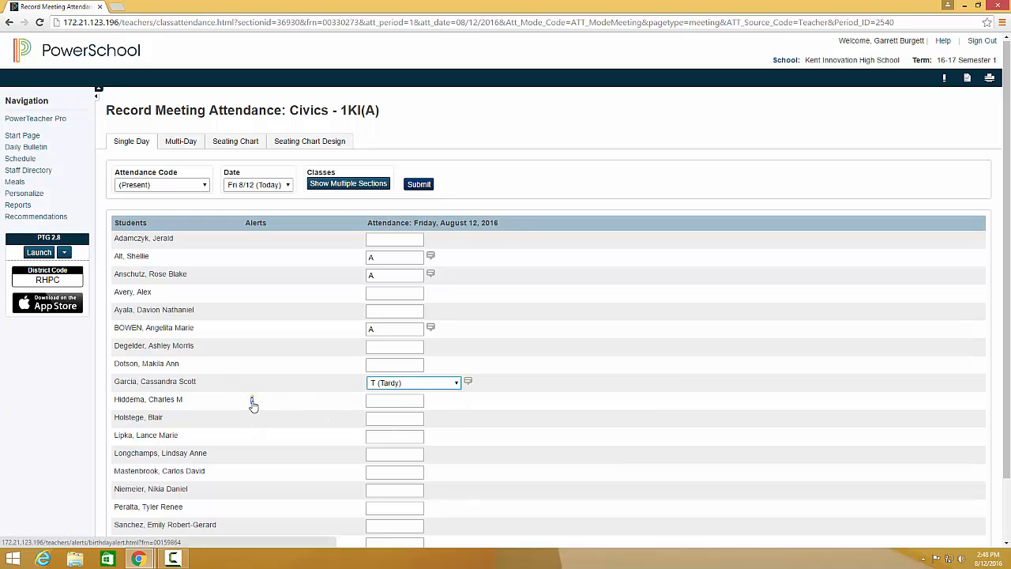
pyautogui.click(419, 184)
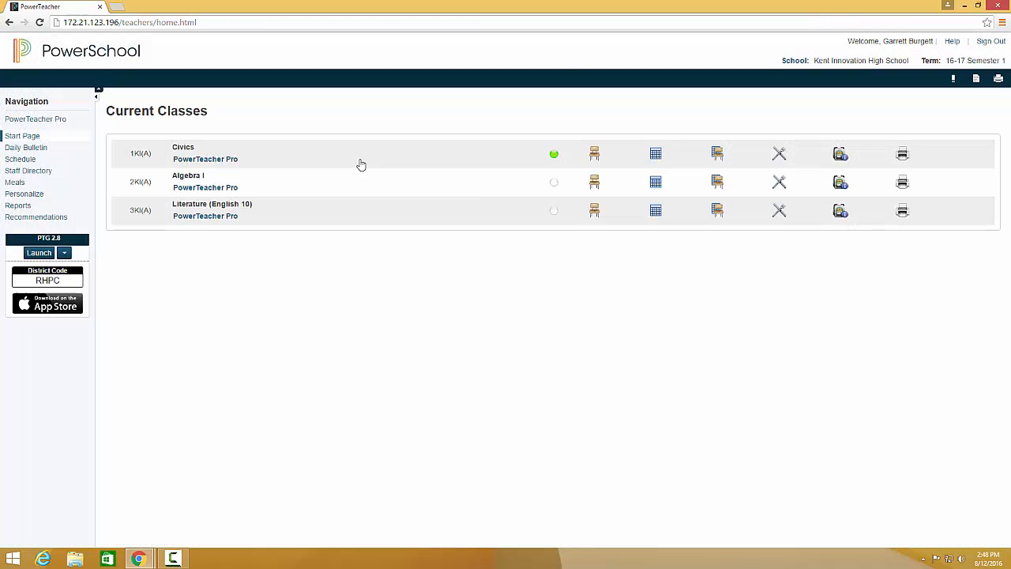
# - Submit the multi-day attendance grid for Civics covering 08/01/2016 to 08/19/2016 and return to the start page
pyautogui.click(660, 155)
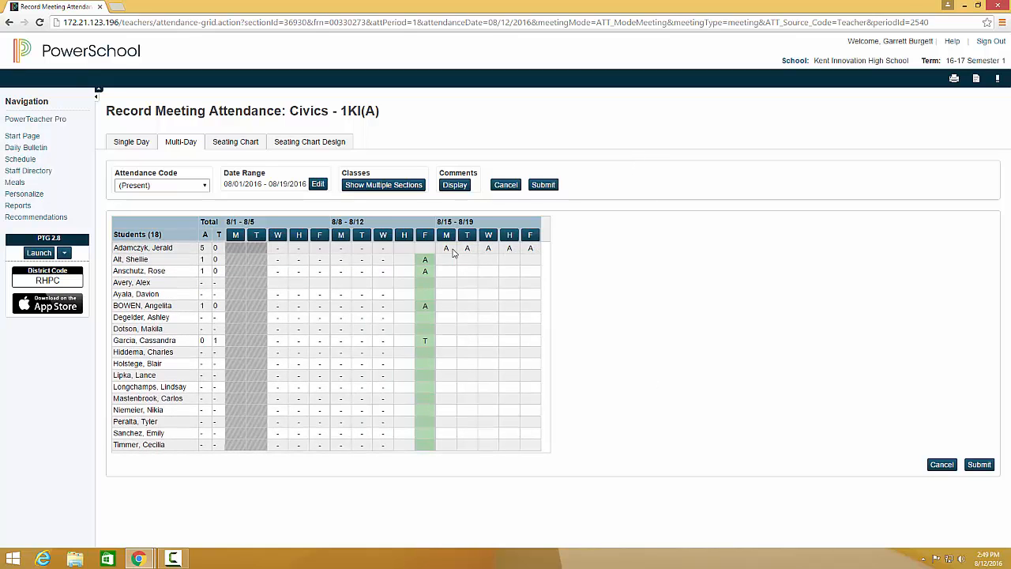
pyautogui.click(978, 466)
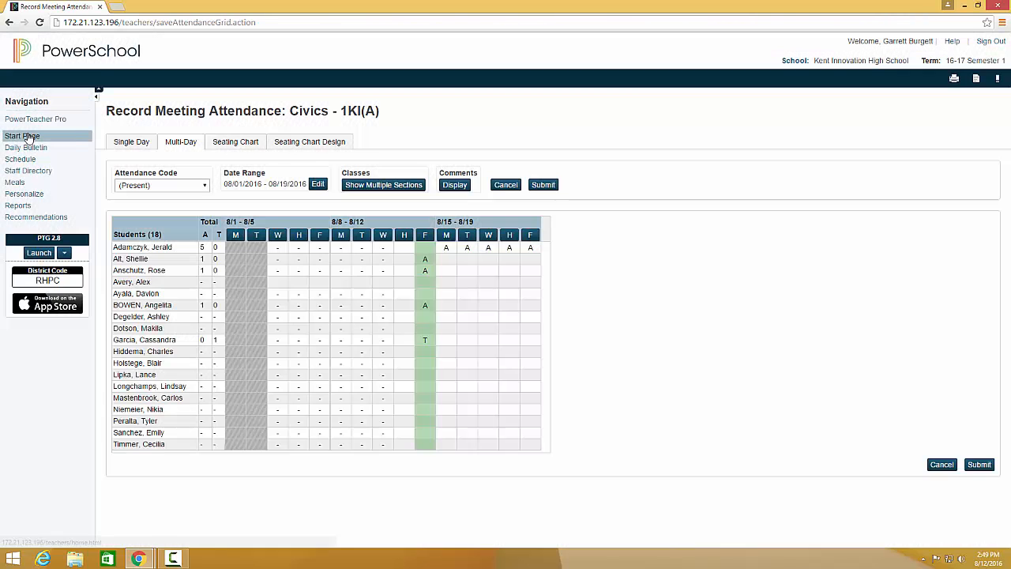
pyautogui.click(22, 135)
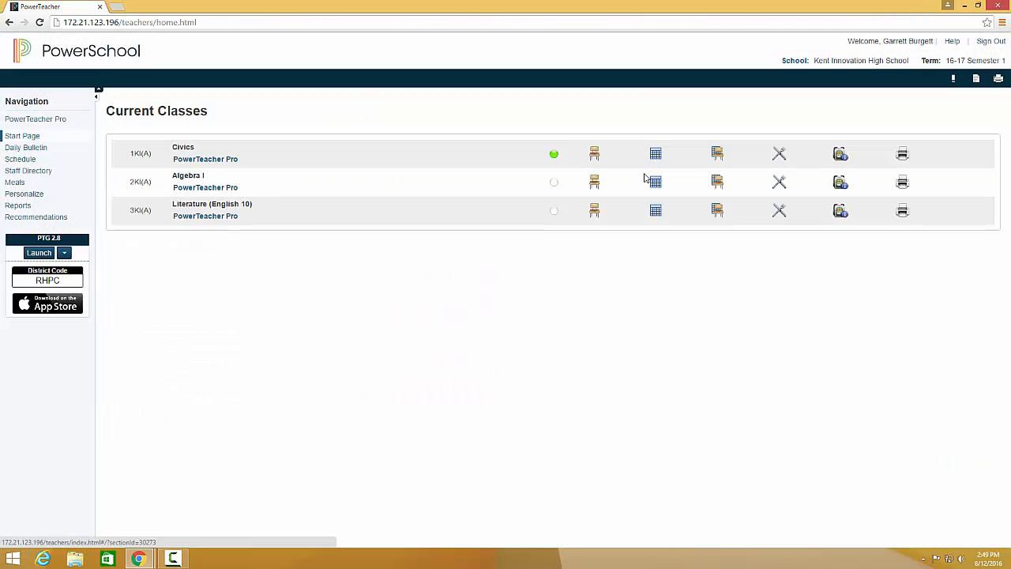
# - View the Civics seating chart and the Civics lunch count form, returning to the start page after each
pyautogui.click(716, 155)
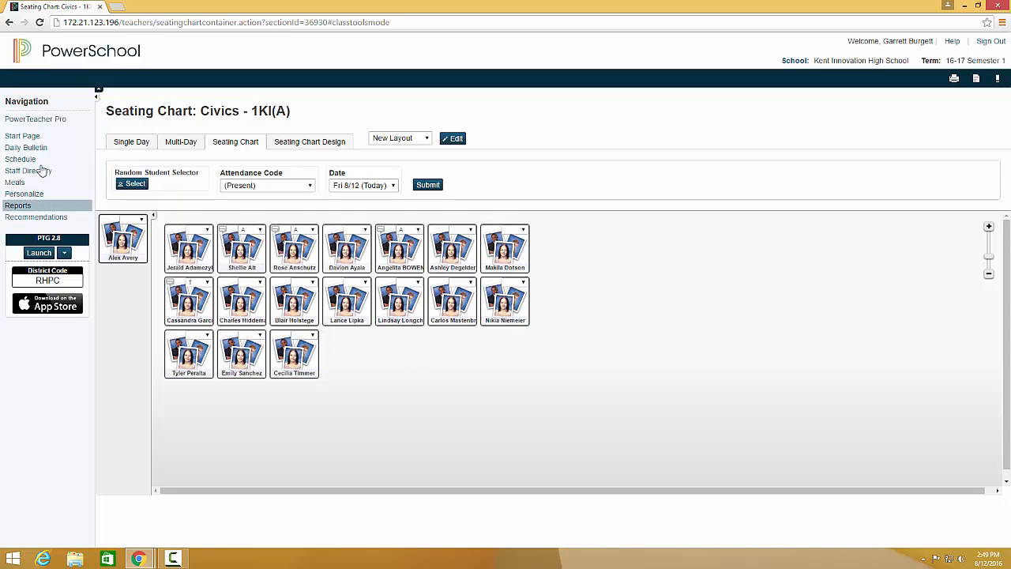
pyautogui.click(31, 135)
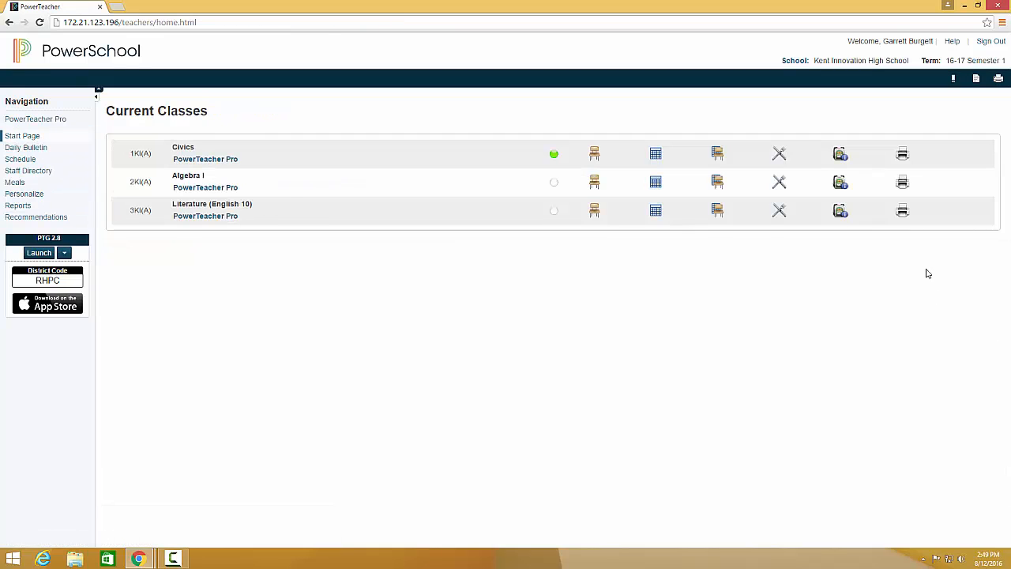
pyautogui.click(779, 154)
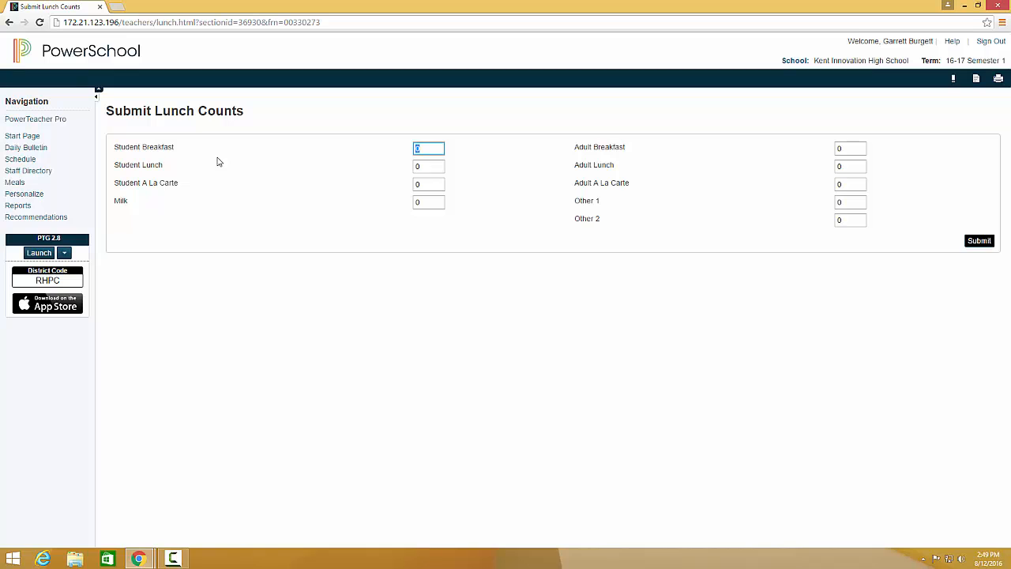
pyautogui.click(55, 136)
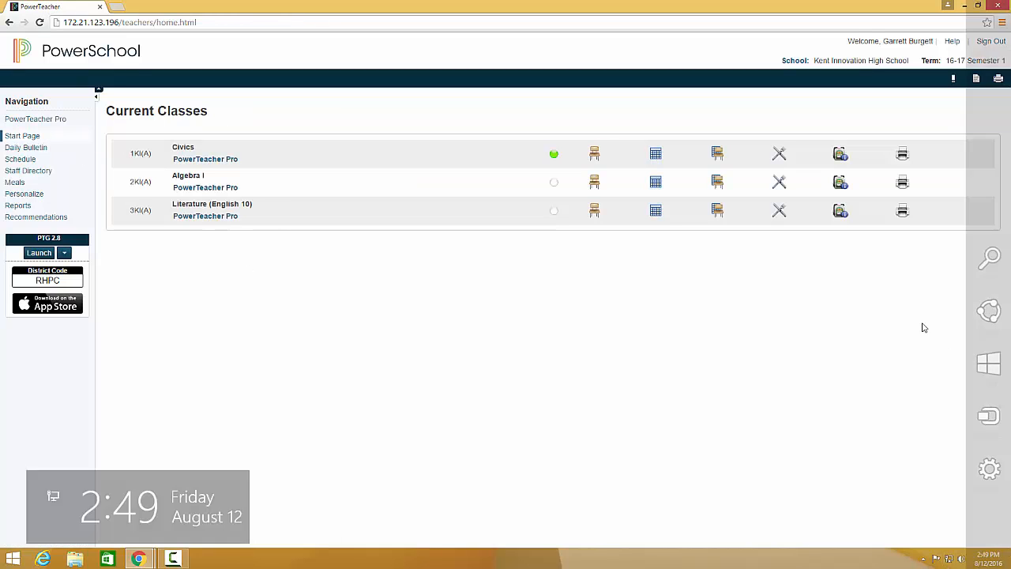
# - View the demographics and schedule screens of the fourth student in the Civics list, and return to the start page
pyautogui.click(844, 156)
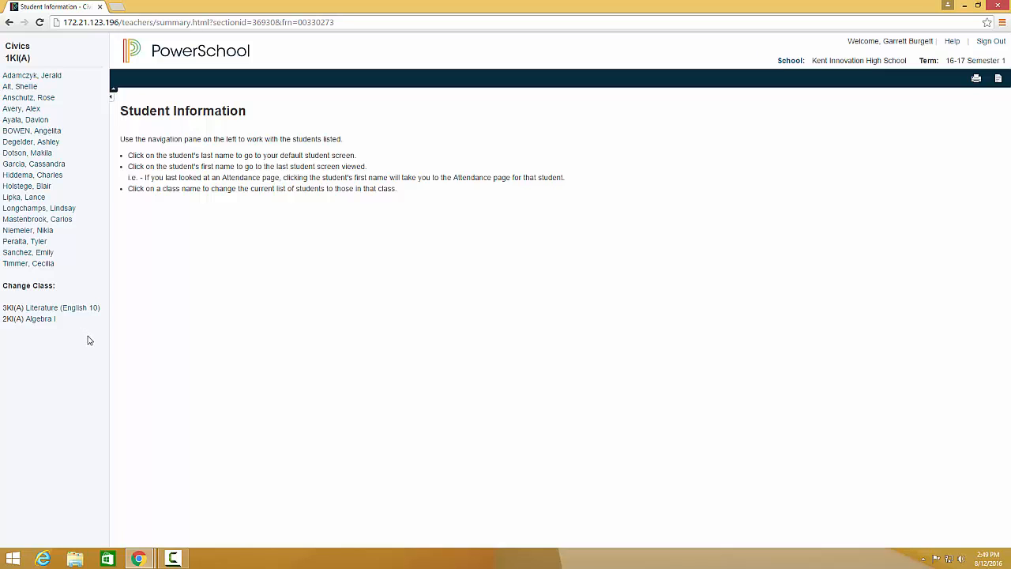
pyautogui.click(36, 110)
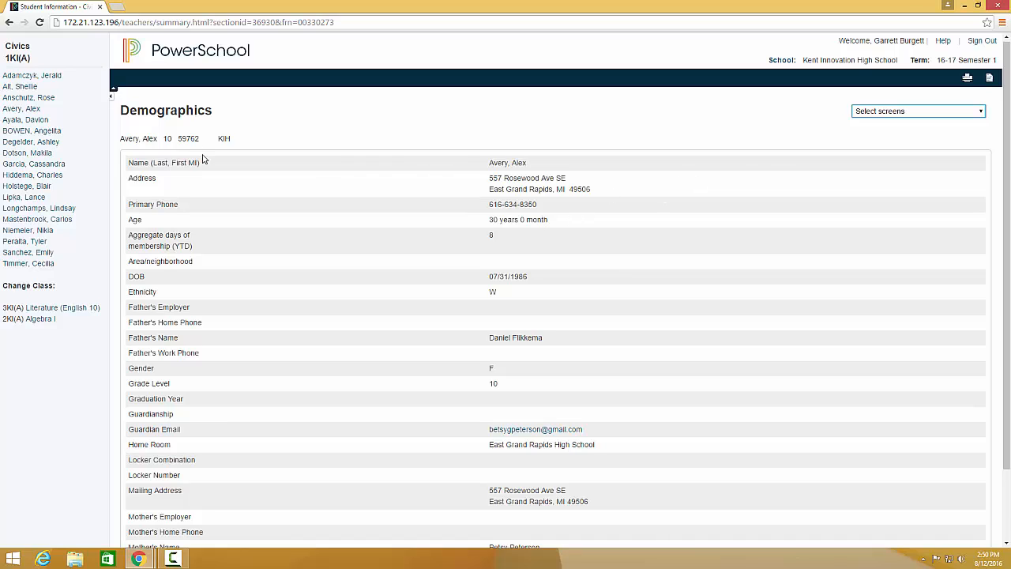
pyautogui.click(884, 113)
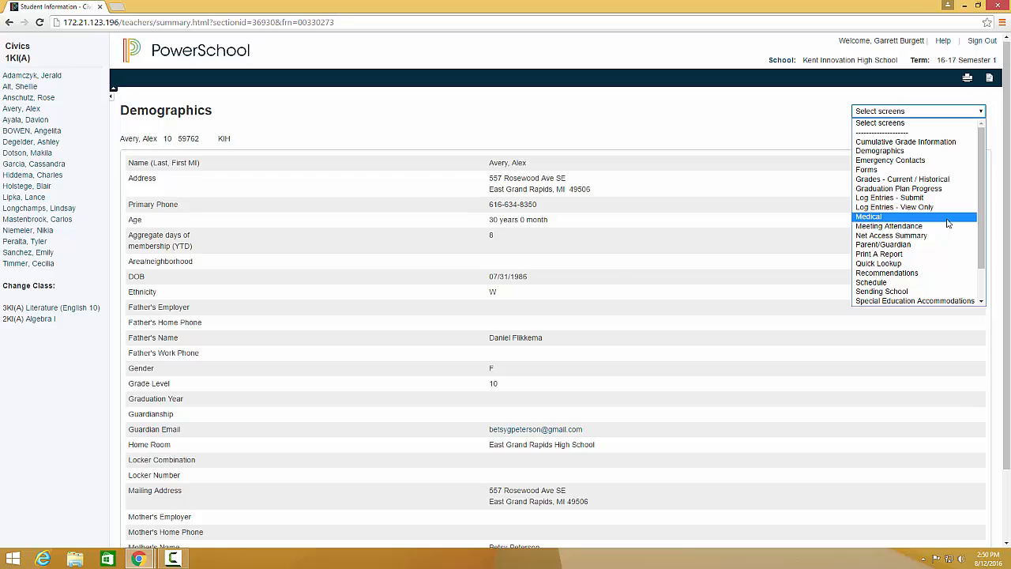
pyautogui.click(903, 282)
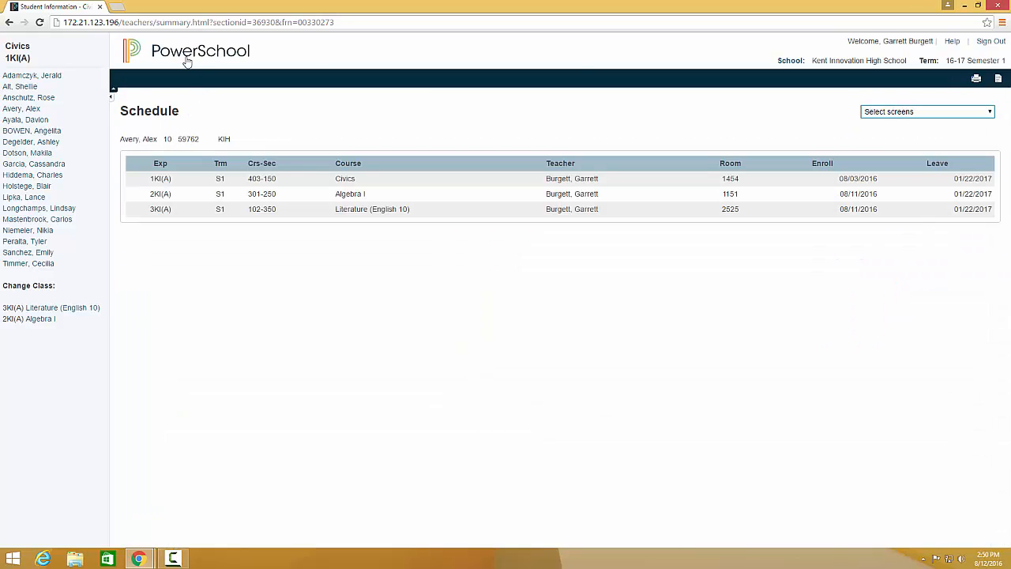
pyautogui.click(185, 56)
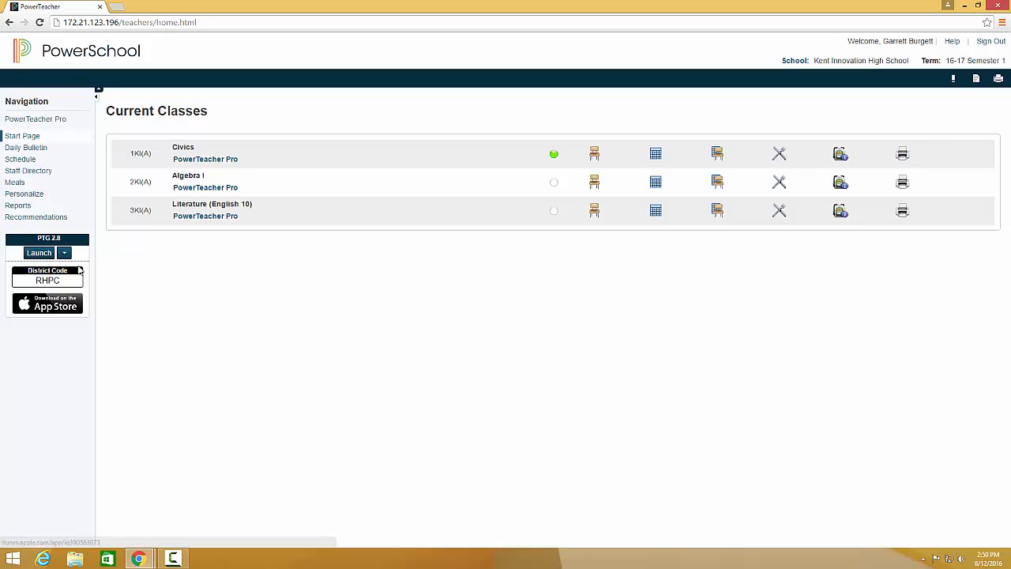
# - Open the report printing page for the Civics class
pyautogui.click(902, 153)
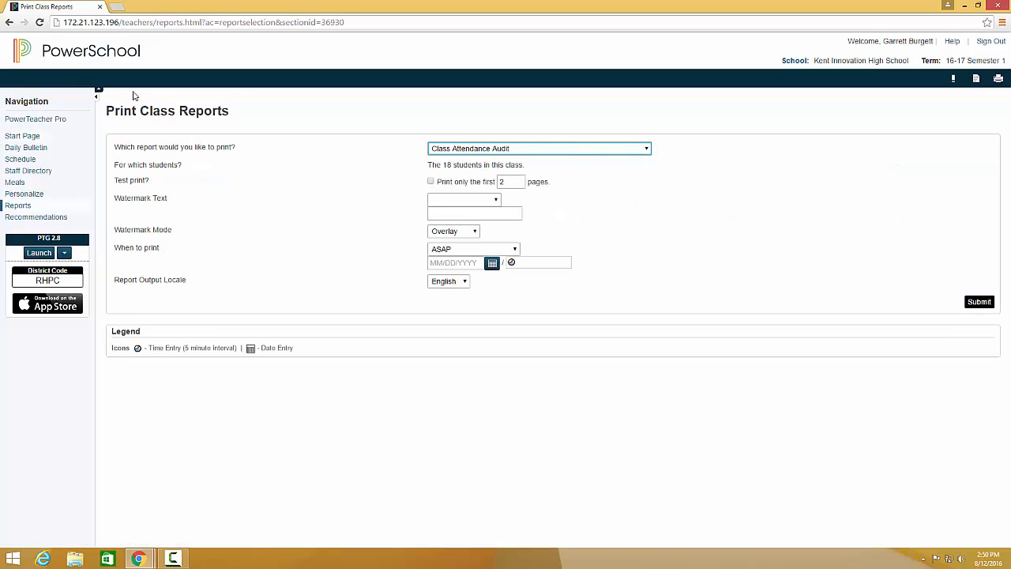